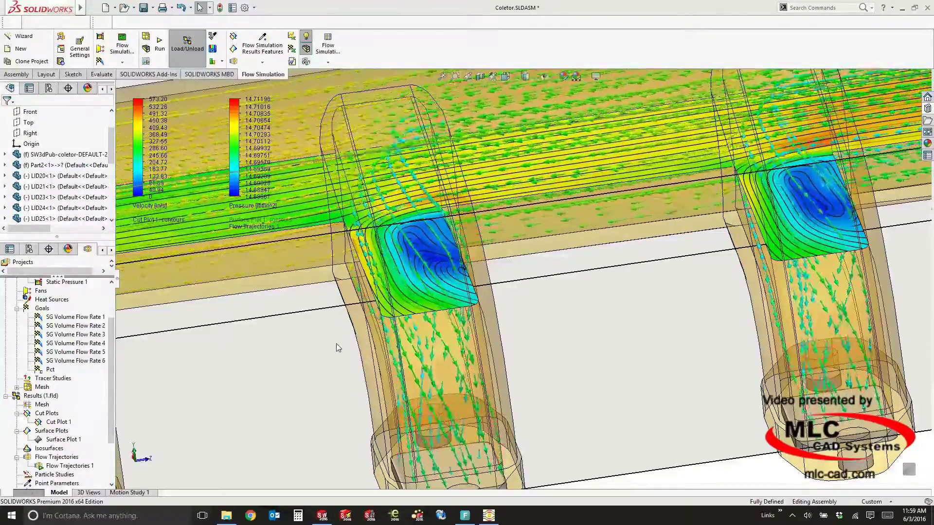
Step: Zoom out to the whole manifold and hide Cut Plot 1 and Flow Trajectories 1
{"action": "scroll", "coordinate": [372, 349], "scroll_direction": "up", "scroll_amount": 6}
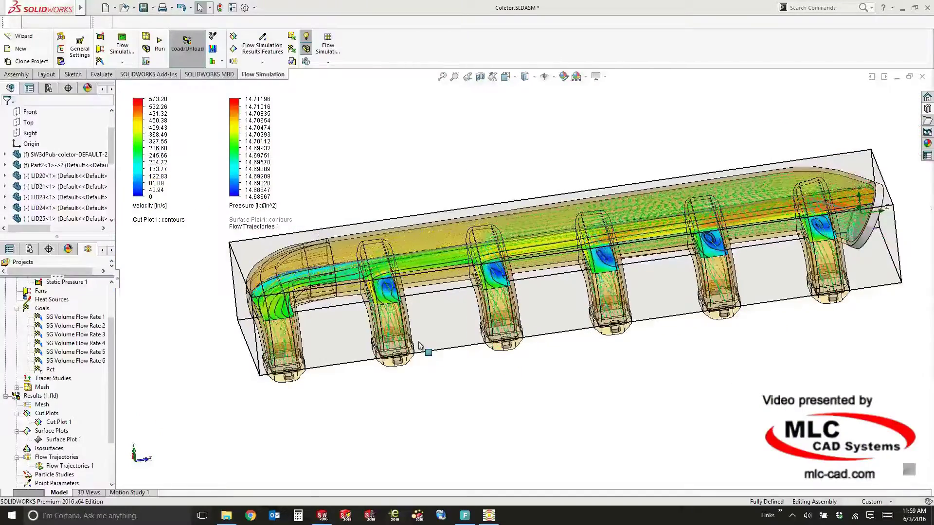
{"action": "middle_click_drag", "start_coordinate": [420, 346], "coordinate": [402, 365], "text": "ctrl"}
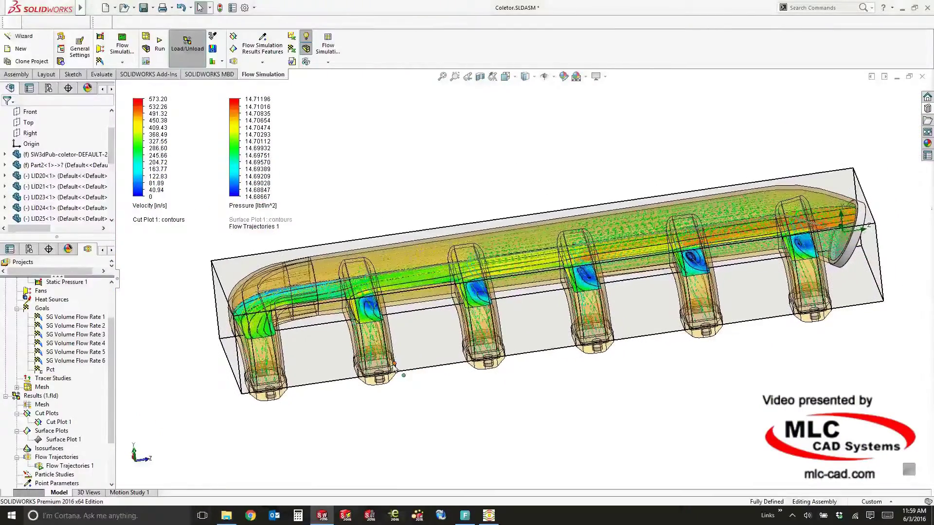
{"action": "right_click", "coordinate": [62, 425]}
{"action": "left_click", "coordinate": [146, 327]}
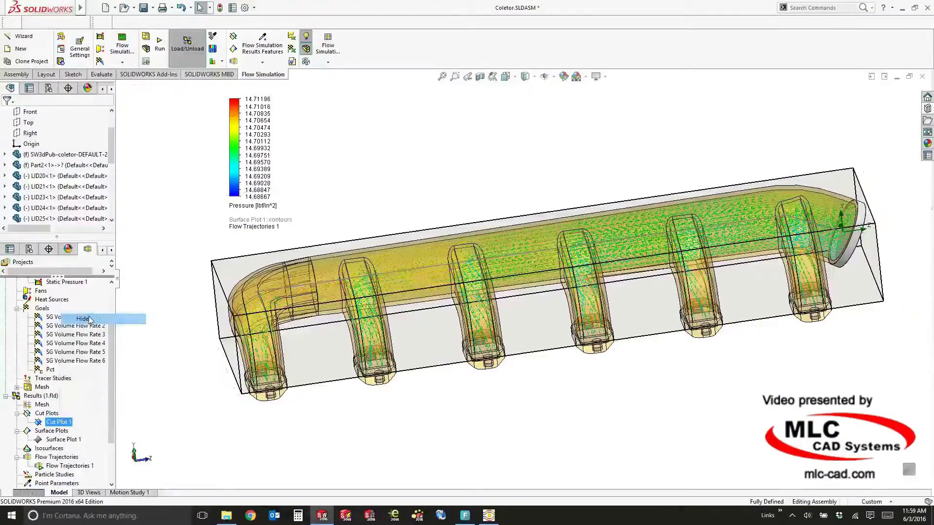
{"action": "right_click", "coordinate": [56, 462]}
{"action": "left_click", "coordinate": [145, 342]}
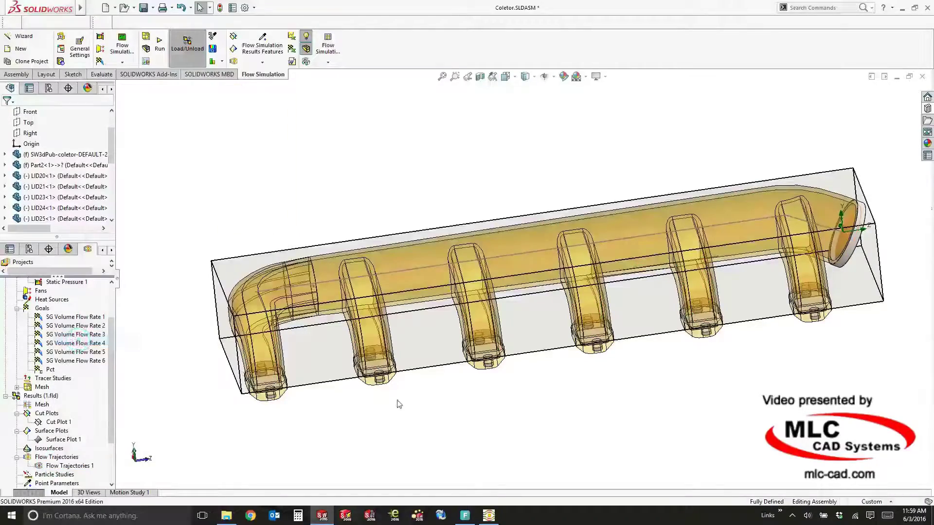
{"action": "middle_click_drag", "start_coordinate": [396, 401], "coordinate": [380, 390], "text": "ctrl"}
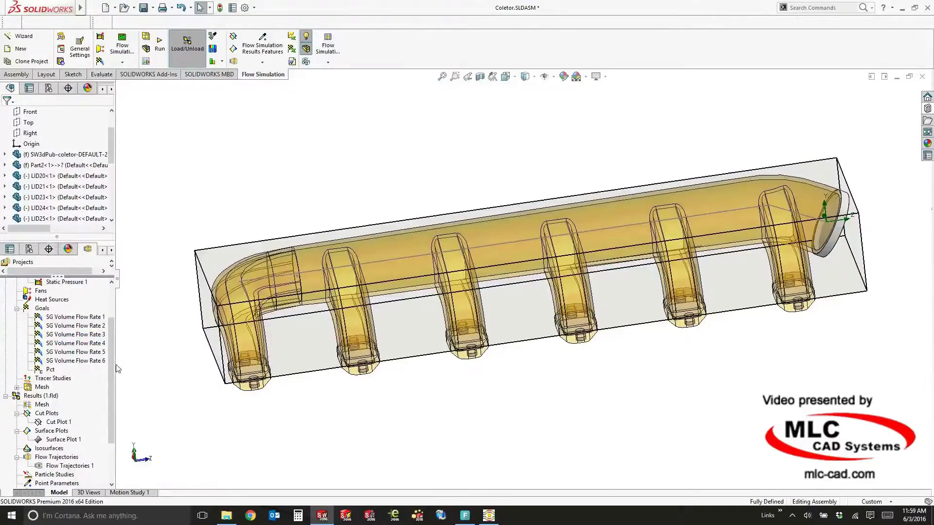
{"action": "scroll", "coordinate": [117, 368], "scroll_direction": "down", "scroll_amount": 3}
{"action": "scroll", "coordinate": [136, 378], "scroll_direction": "up", "scroll_amount": 2}
{"action": "middle_click_drag", "start_coordinate": [415, 390], "coordinate": [476, 383], "text": "ctrl"}
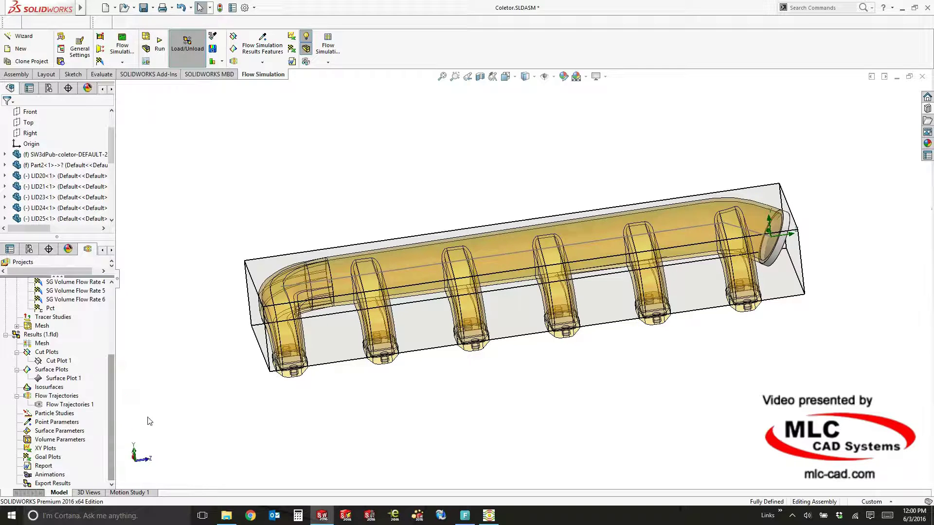
{"action": "right_click", "coordinate": [52, 458]}
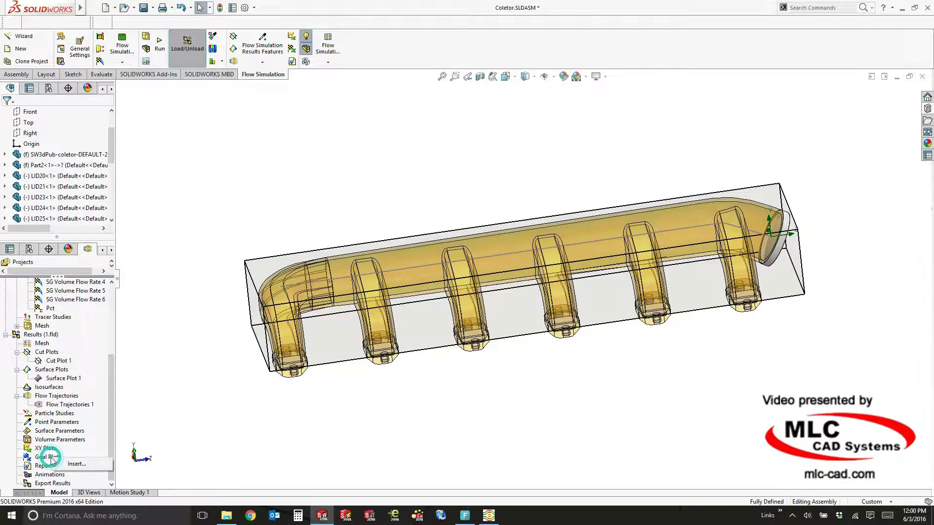
Step: Insert a goal plot with all SG Volume Flow Rate goals, excluding Pct, and export it to Excel
{"action": "left_click", "coordinate": [75, 465]}
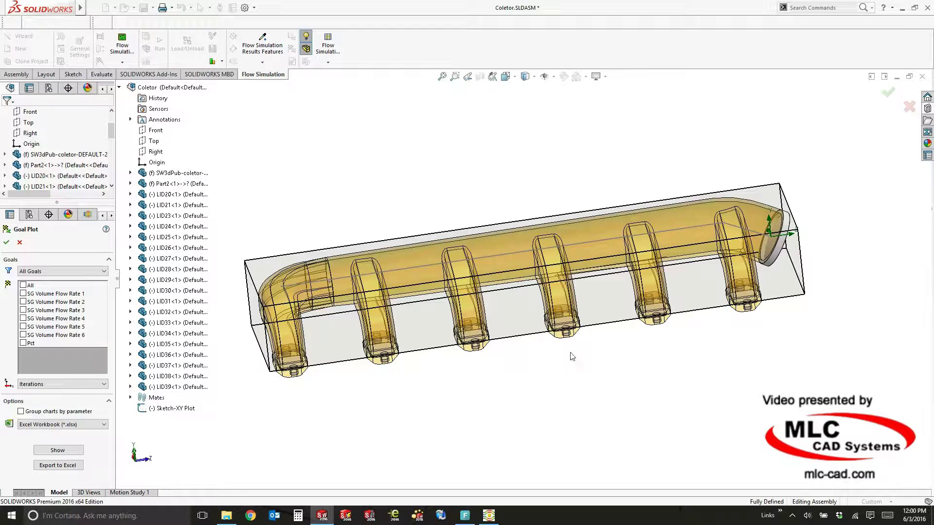
{"action": "left_click", "coordinate": [23, 293]}
{"action": "left_click", "coordinate": [22, 301]}
{"action": "left_click", "coordinate": [23, 285]}
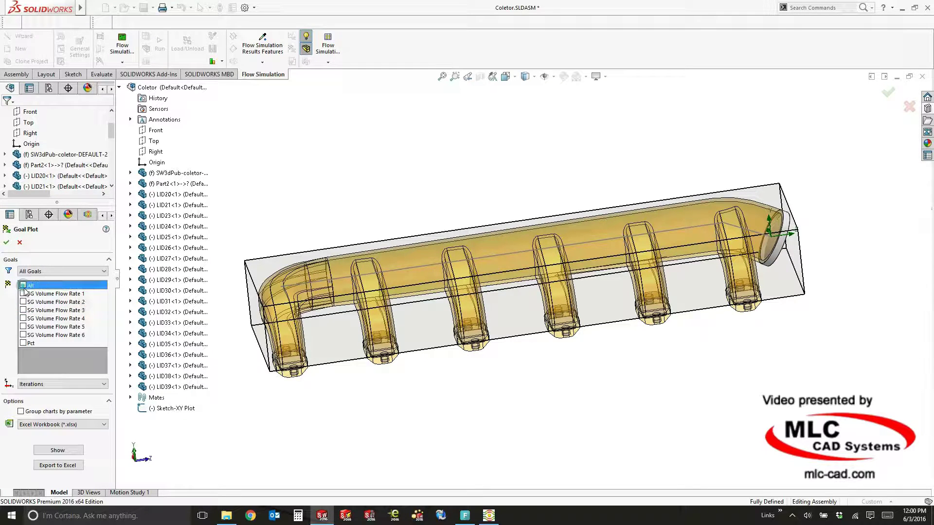
{"action": "left_click", "coordinate": [23, 343]}
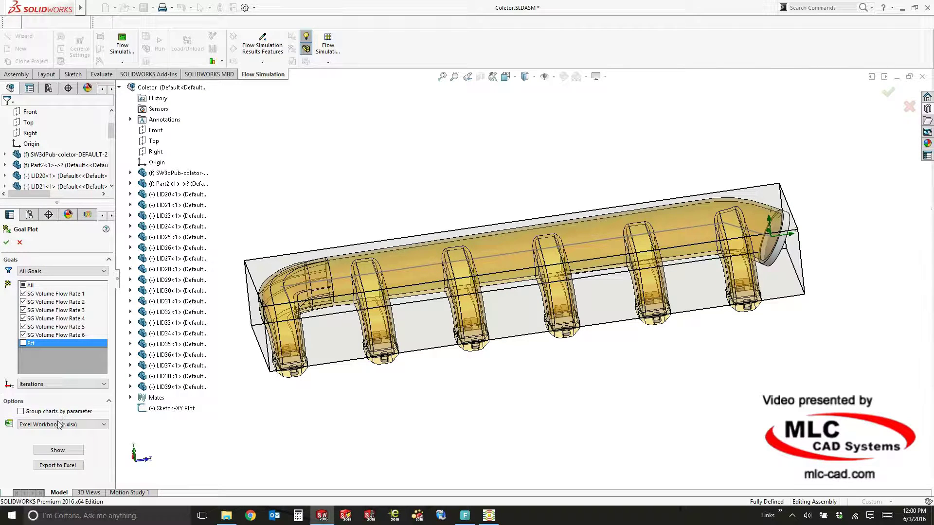
{"action": "left_click", "coordinate": [57, 466]}
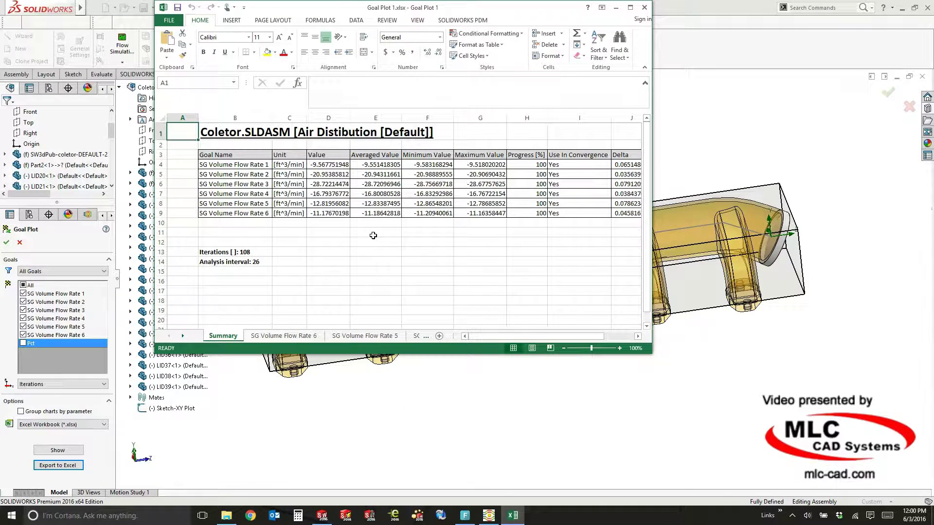
Step: Check the total of the flow-rate values in D4:D9, then close Goal Plot 1.xlsx
{"action": "left_click_drag", "start_coordinate": [335, 164], "coordinate": [340, 215]}
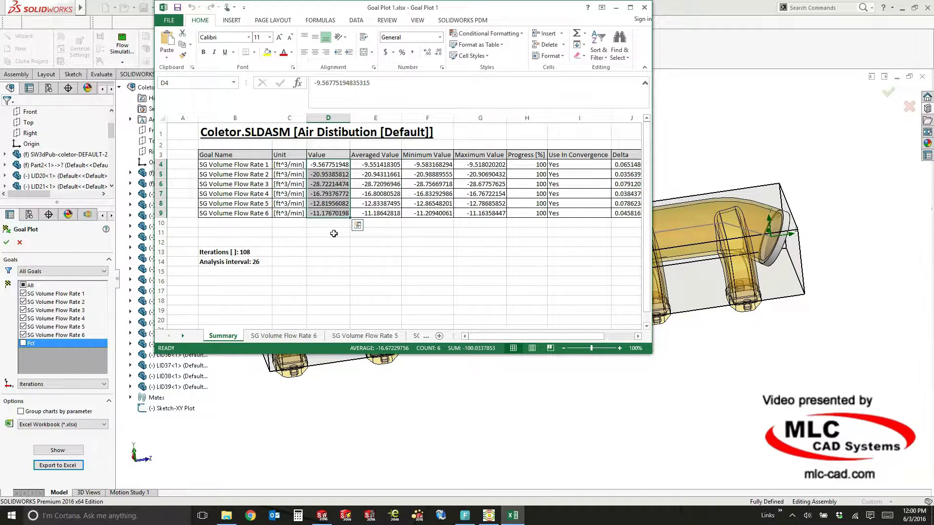
{"action": "left_click", "coordinate": [320, 269]}
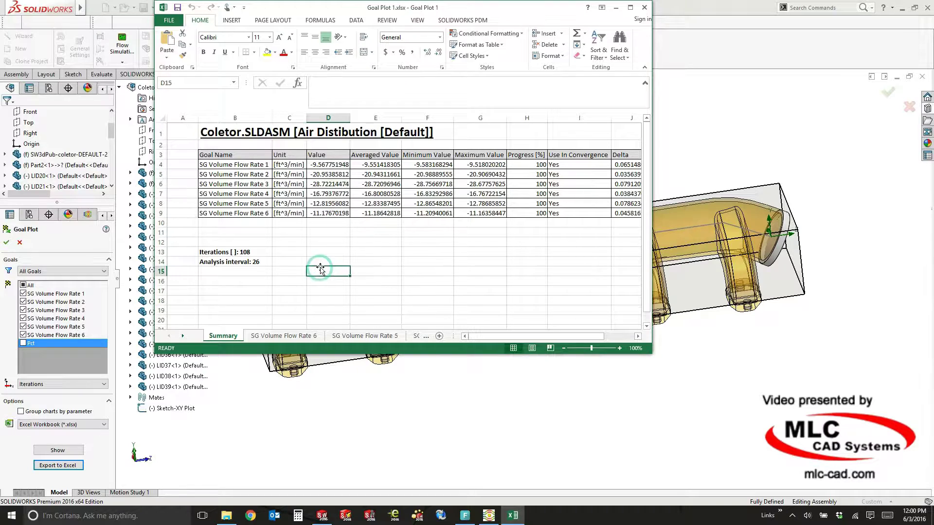
{"action": "left_click", "coordinate": [644, 7]}
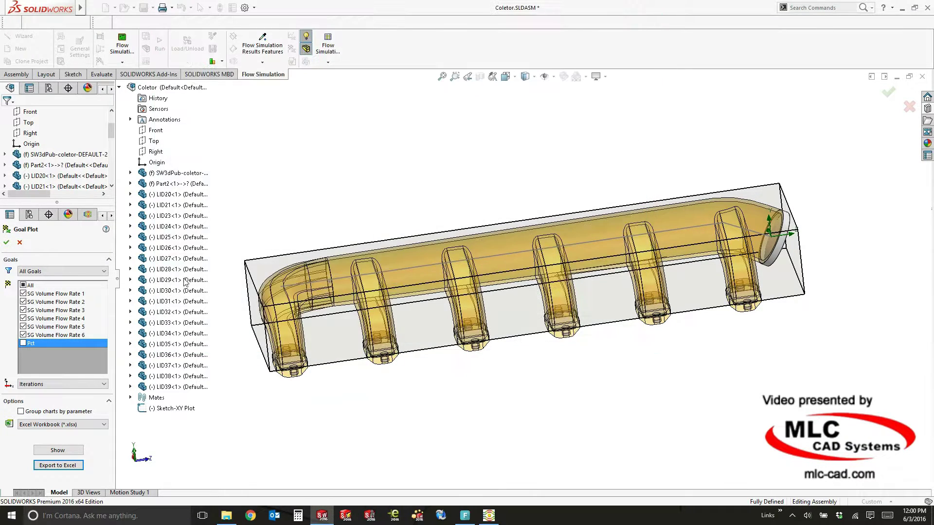
Step: Dismiss the goal plot setup and return to the manifold view
{"action": "left_click", "coordinate": [20, 243]}
{"action": "scroll", "coordinate": [389, 316], "scroll_direction": "down", "scroll_amount": 3}
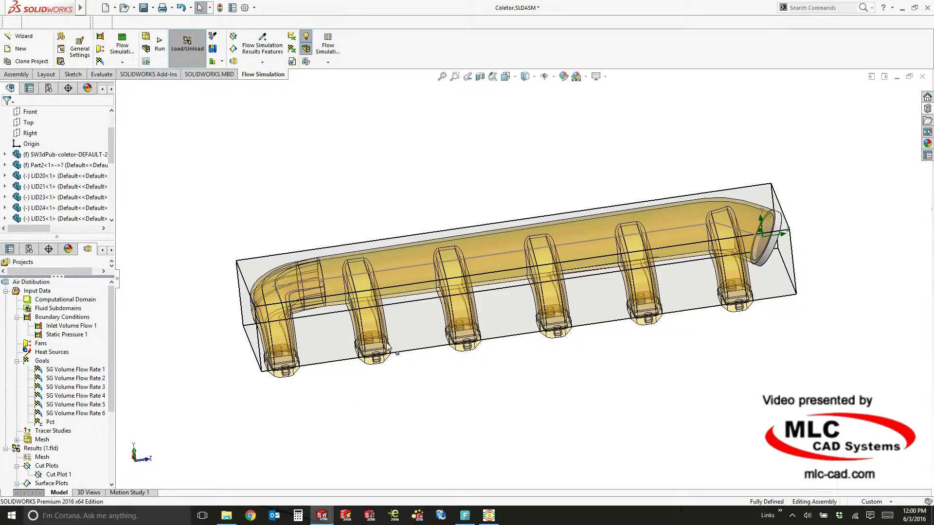
{"action": "left_click", "coordinate": [427, 376]}
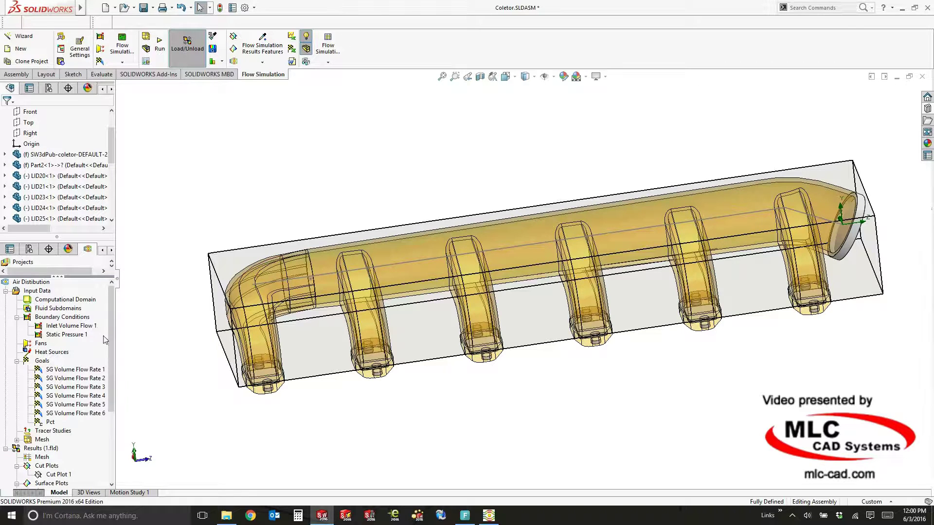
Step: Rotate the manifold to its right end and select the inlet lid face LID38
{"action": "left_click_drag", "start_coordinate": [112, 338], "coordinate": [112, 406]}
{"action": "left_click", "coordinate": [155, 411]}
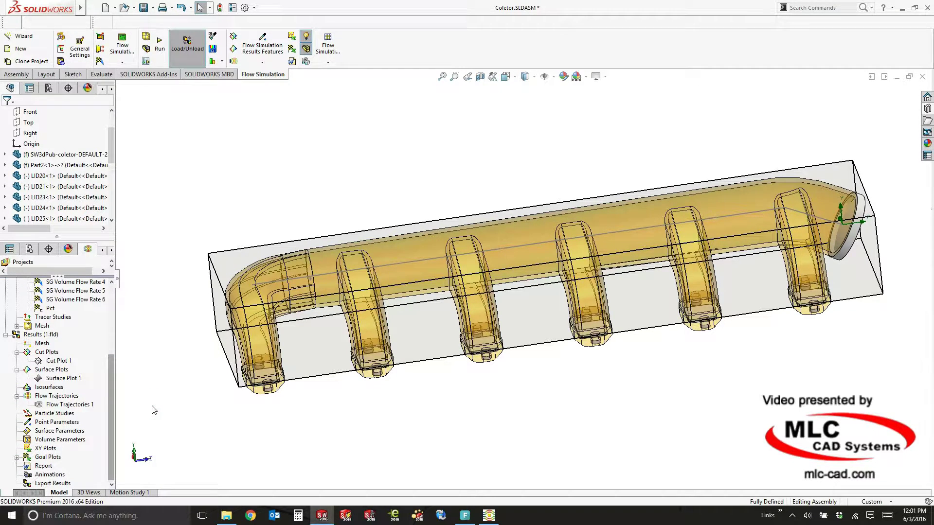
{"action": "left_click", "coordinate": [154, 410]}
{"action": "left_click", "coordinate": [155, 410]}
{"action": "middle_click_drag", "start_coordinate": [162, 407], "coordinate": [188, 417]}
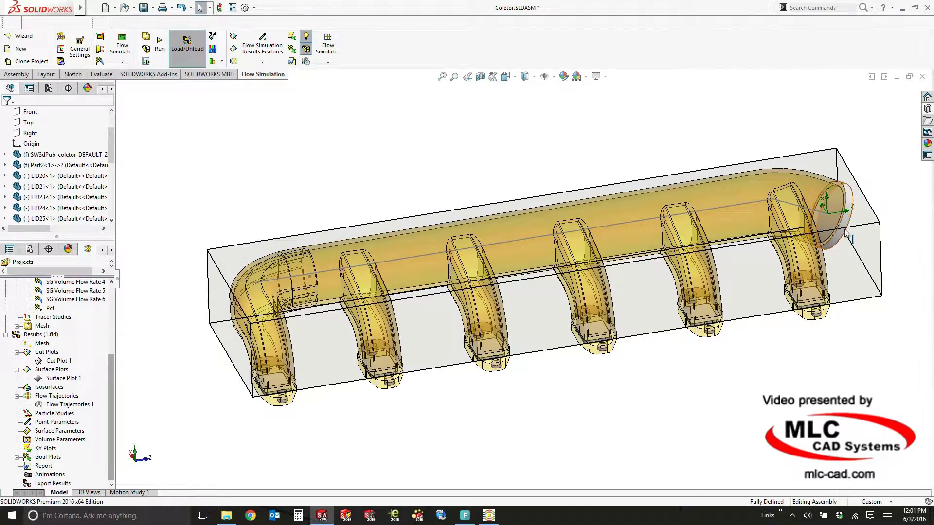
{"action": "scroll", "coordinate": [846, 229], "scroll_direction": "down", "scroll_amount": 5}
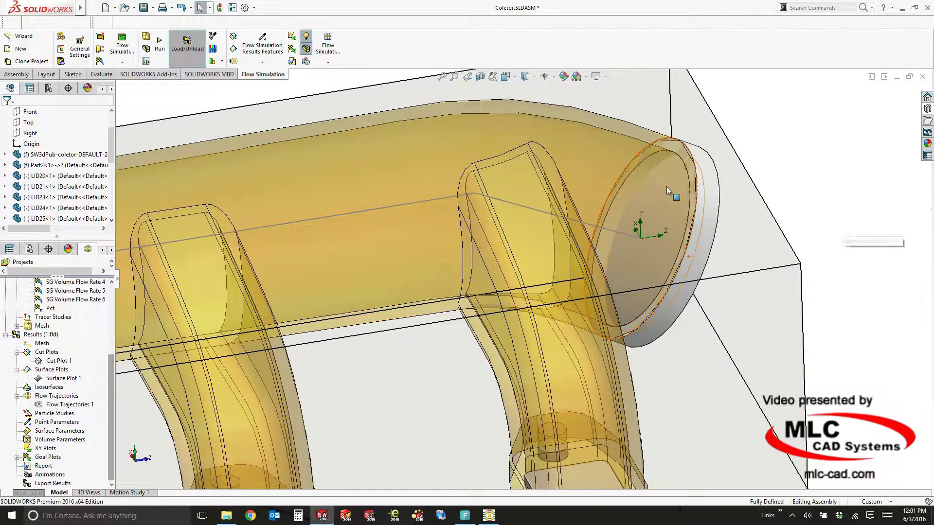
{"action": "left_click", "coordinate": [668, 187]}
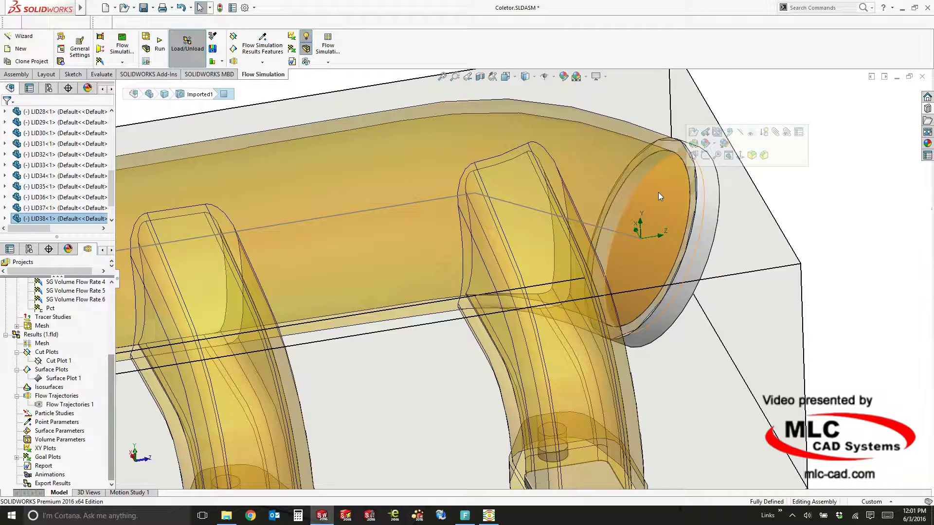
Step: Evaluate Pressure on the inlet face as a surface parameter: average 14.69862 lbf/in² over 5.9 in²
{"action": "right_click", "coordinate": [51, 432]}
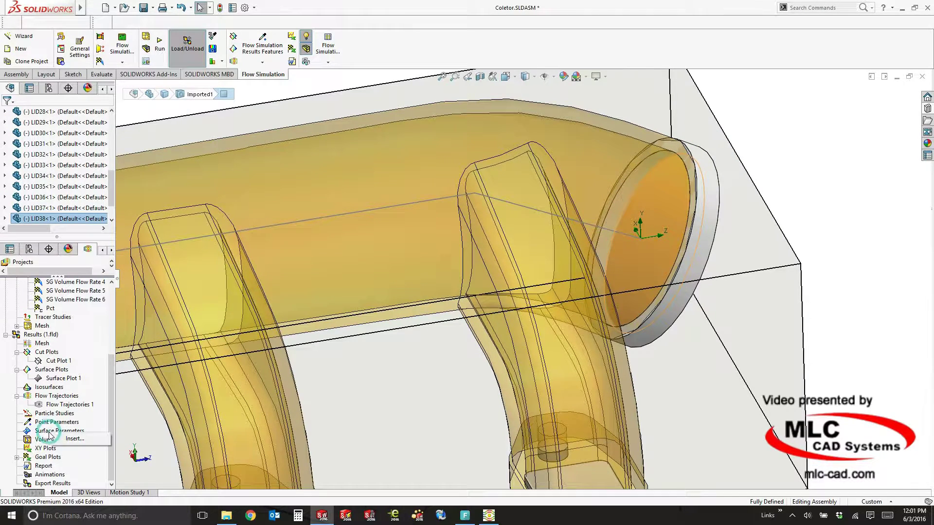
{"action": "left_click", "coordinate": [69, 438]}
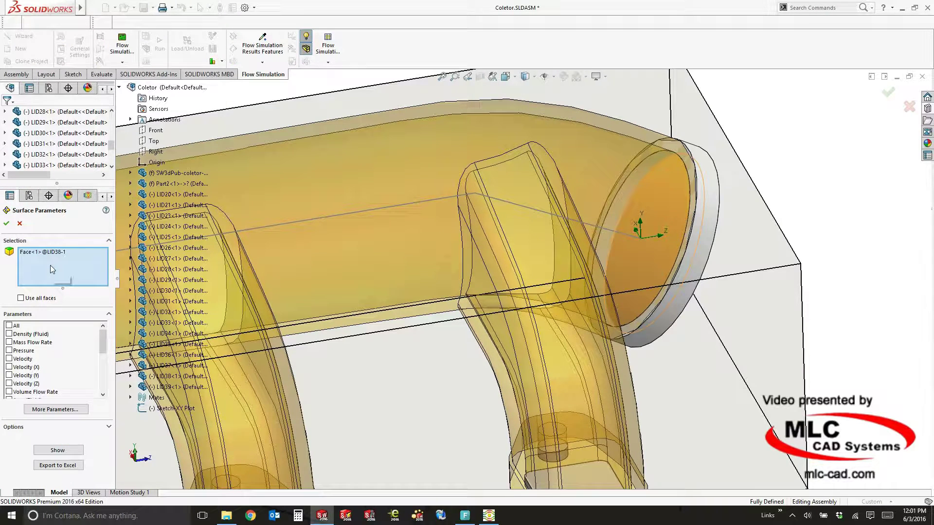
{"action": "left_click", "coordinate": [9, 351]}
{"action": "left_click", "coordinate": [58, 450]}
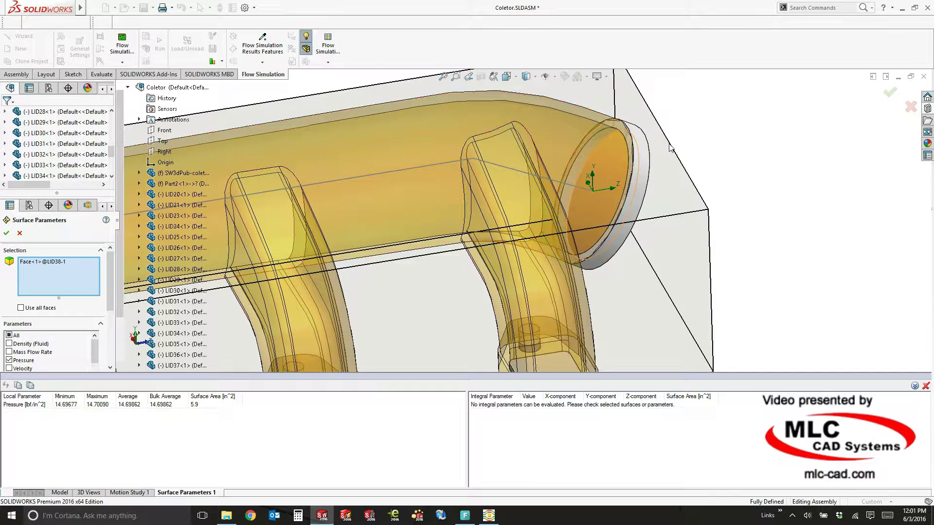
Step: Close the surface parameter results and settings, then zoom to fit the whole manifold
{"action": "left_click", "coordinate": [927, 387]}
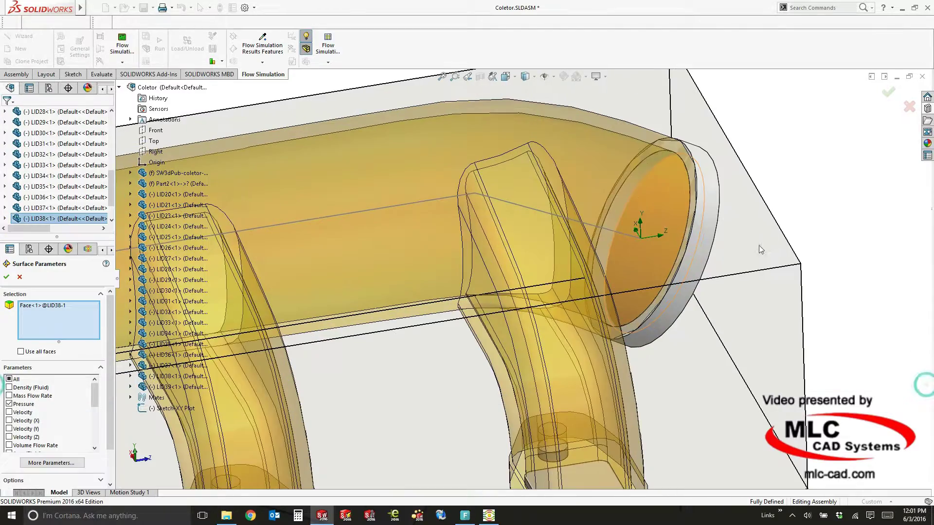
{"action": "left_click", "coordinate": [19, 278]}
{"action": "key", "text": "f"}
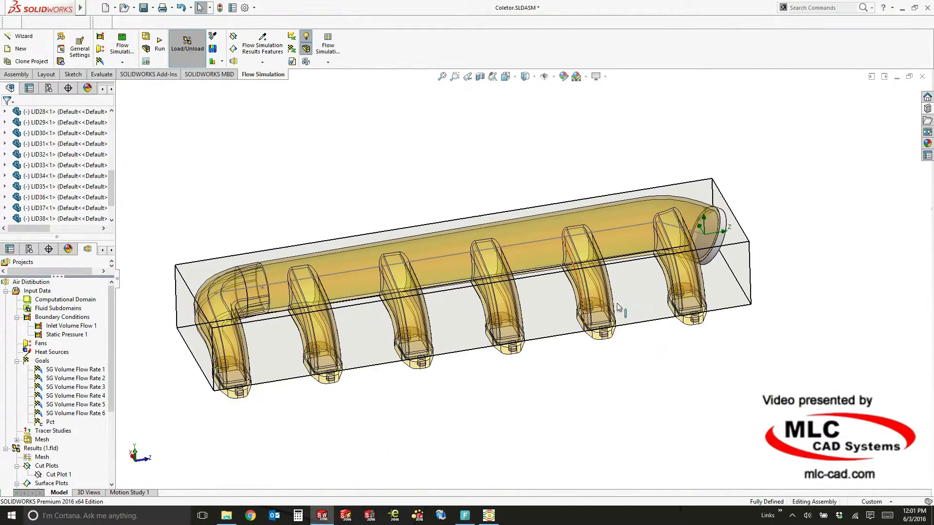
{"action": "left_click_drag", "start_coordinate": [111, 382], "coordinate": [109, 455]}
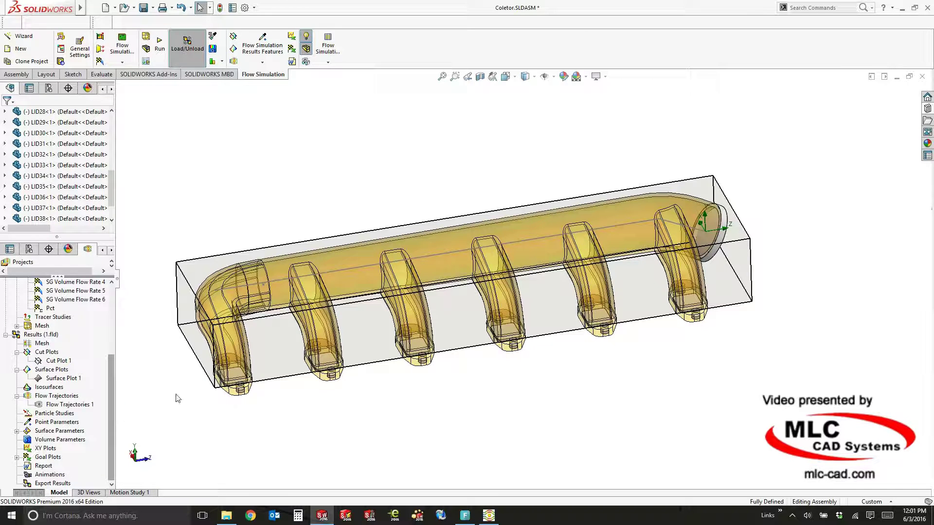
{"action": "right_click", "coordinate": [45, 449]}
Step: Insert an XY plot along Sketch-XY Plot with Pressure, Velocity and Velocity (Z), exported to Excel
{"action": "left_click", "coordinate": [54, 456]}
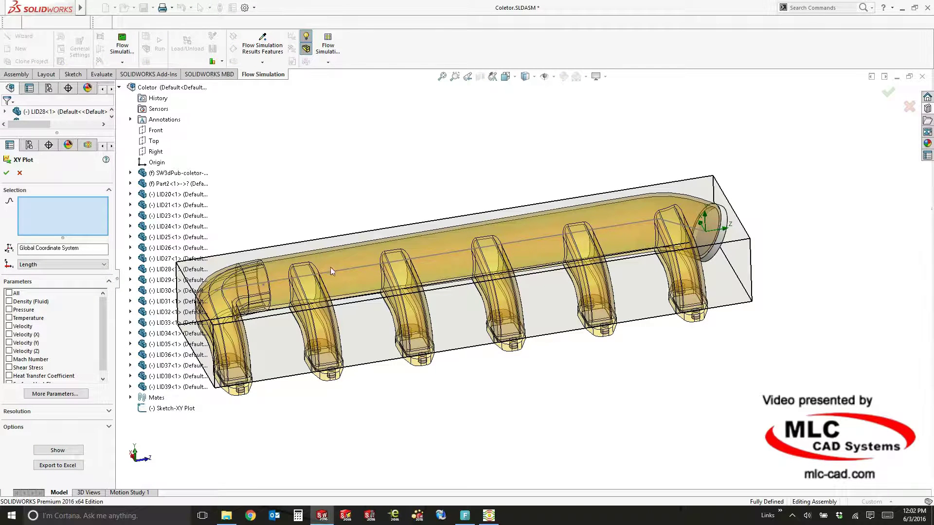
{"action": "left_click", "coordinate": [235, 290]}
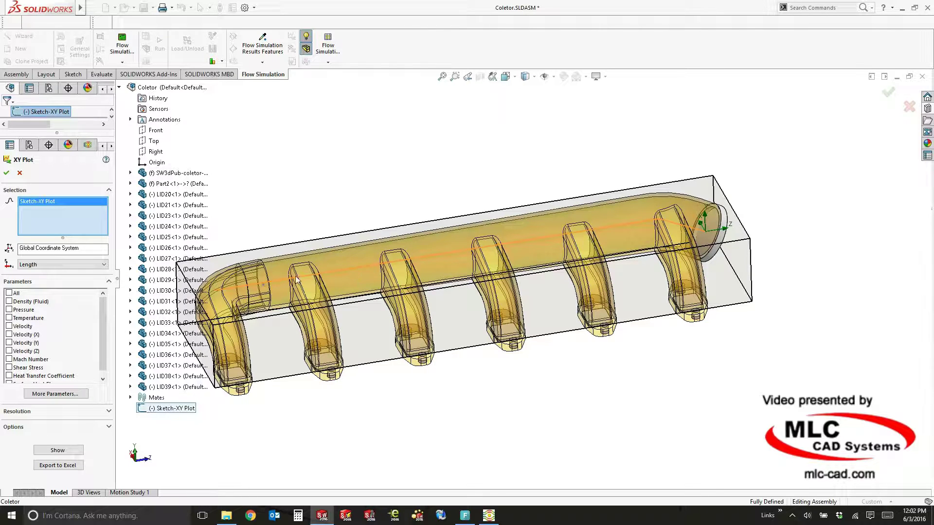
{"action": "middle_click_drag", "start_coordinate": [335, 217], "coordinate": [389, 208], "text": "ctrl"}
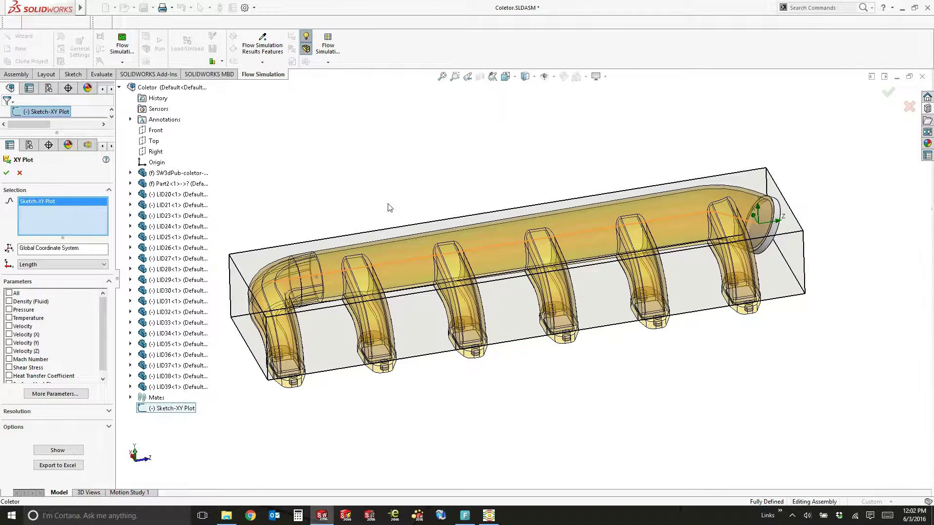
{"action": "left_click", "coordinate": [9, 309]}
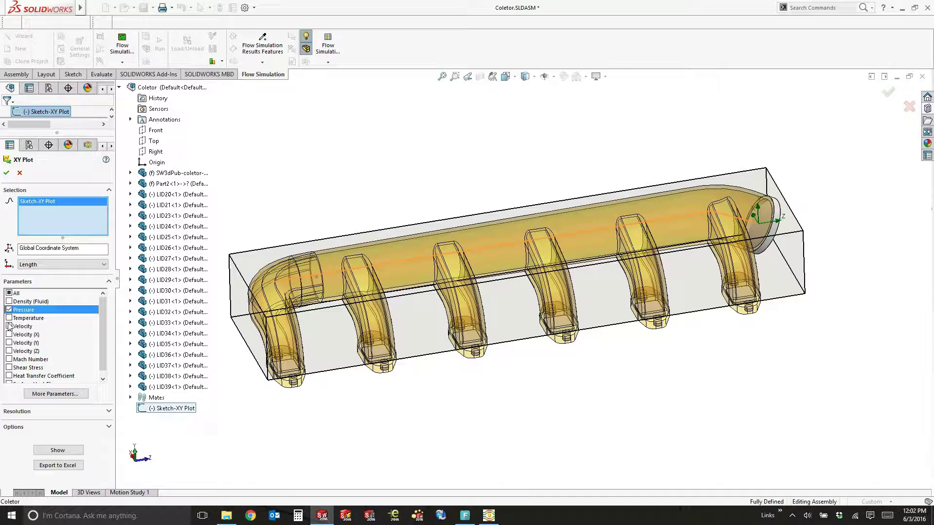
{"action": "left_click", "coordinate": [9, 327]}
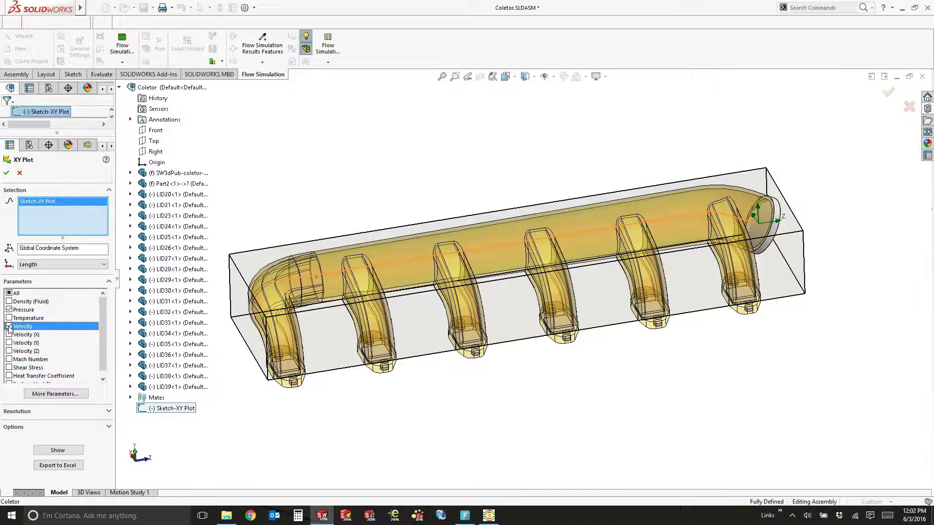
{"action": "left_click", "coordinate": [9, 351]}
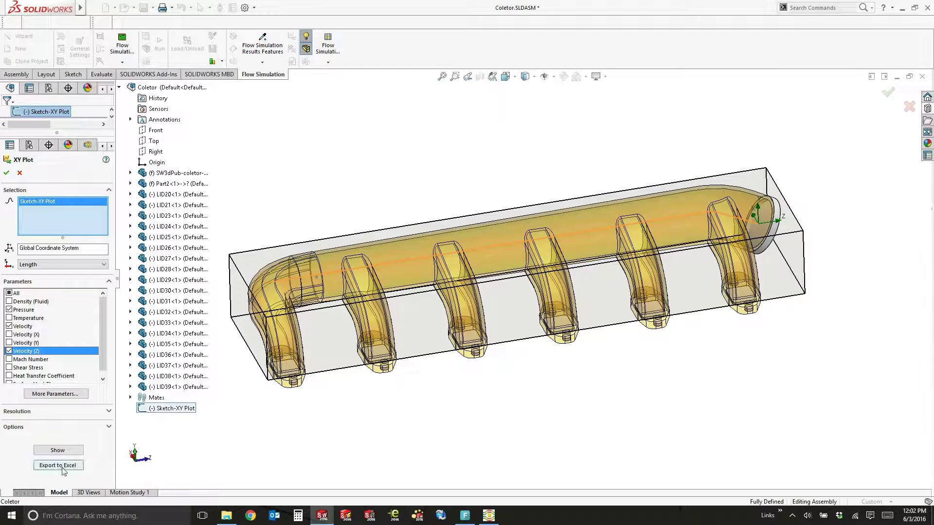
{"action": "left_click", "coordinate": [58, 450]}
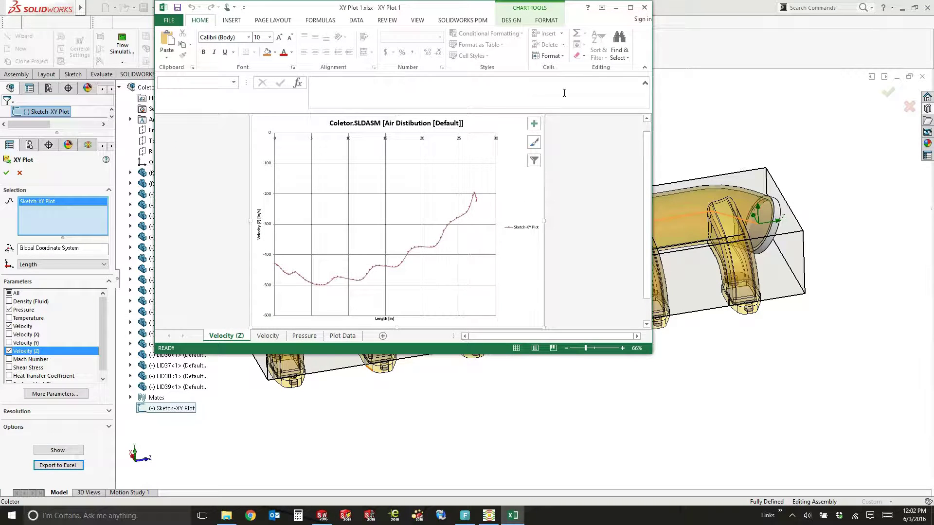
Step: Maximize Excel, review the Velocity (Z) and Velocity charts in XY Plot 1.xlsx, then close it
{"action": "left_click", "coordinate": [631, 7]}
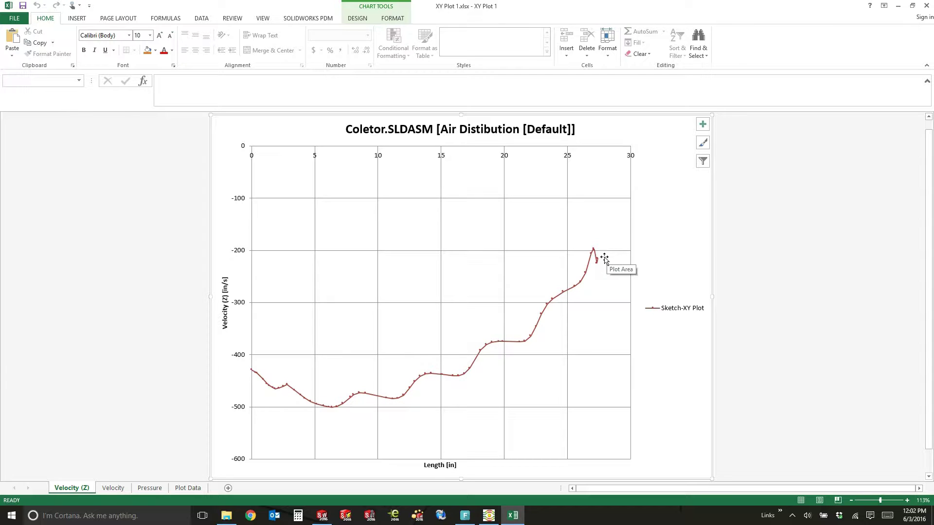
{"action": "left_click", "coordinate": [113, 488]}
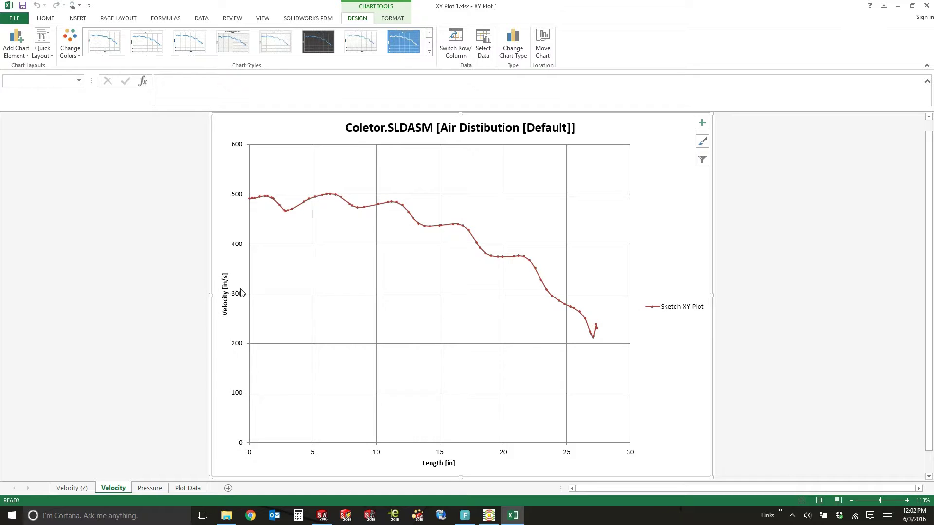
{"action": "left_click", "coordinate": [926, 5]}
Step: Confirm the XY Plot settings with OK and scroll down the analysis tree
{"action": "left_click", "coordinate": [7, 172]}
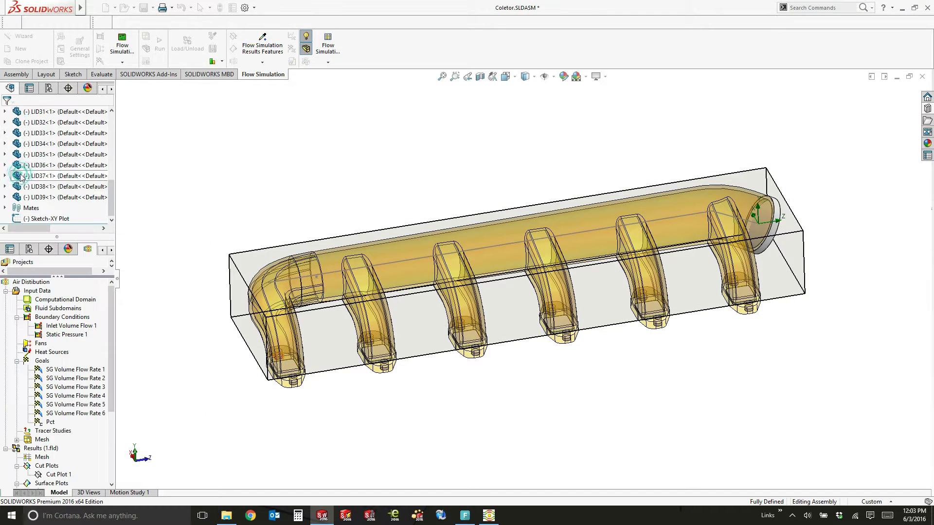
{"action": "left_click_drag", "start_coordinate": [111, 303], "coordinate": [111, 371]}
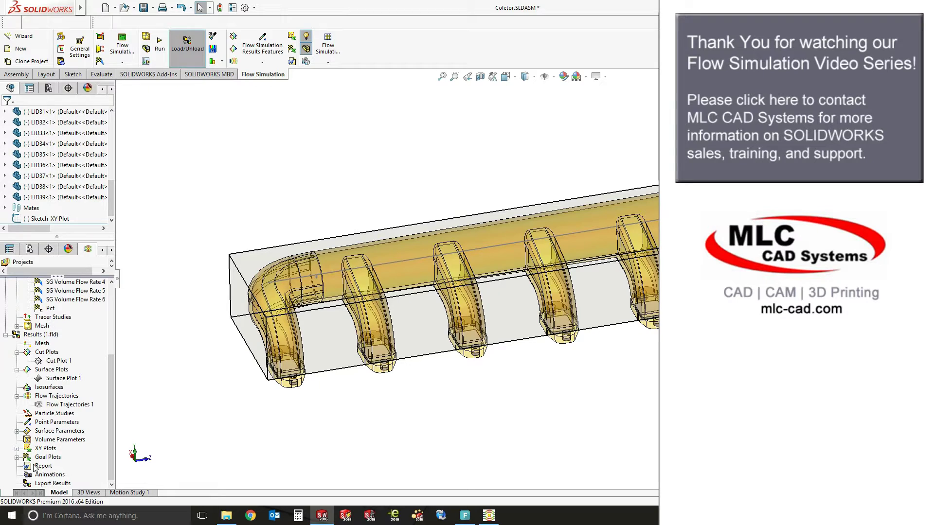
{"action": "left_click", "coordinate": [191, 431]}
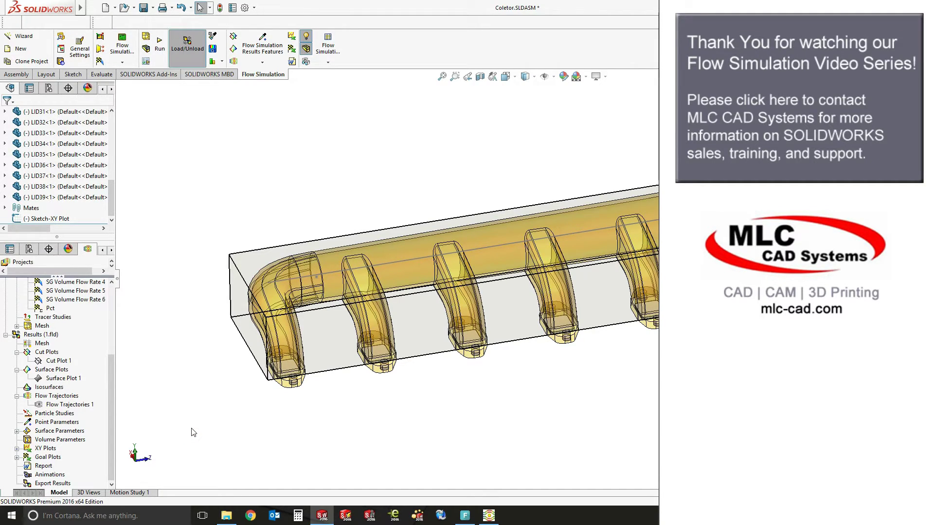